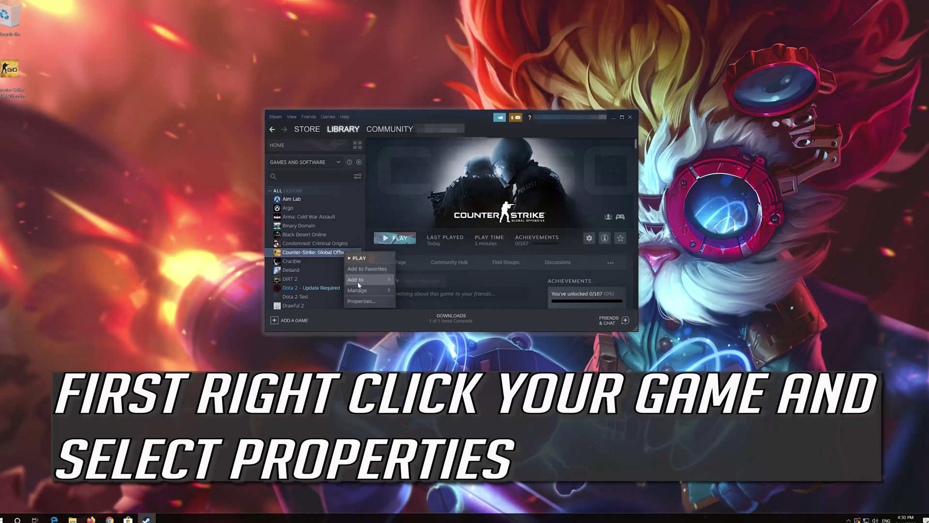
- Verify the integrity of Counter-Strike: Global Offensive's local game files, then close the validation result and the game's properties
{"action": "left_click", "coordinate": [389, 302]}
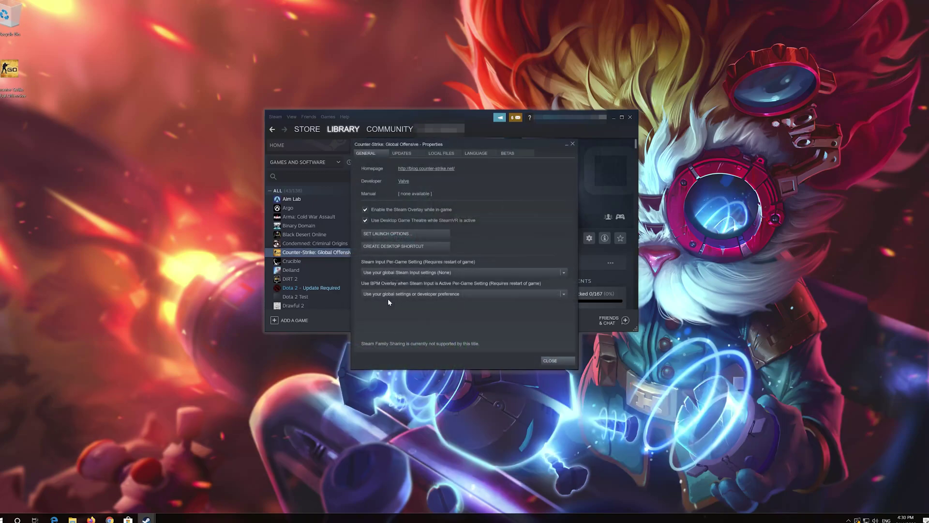
{"action": "left_click", "coordinate": [447, 156]}
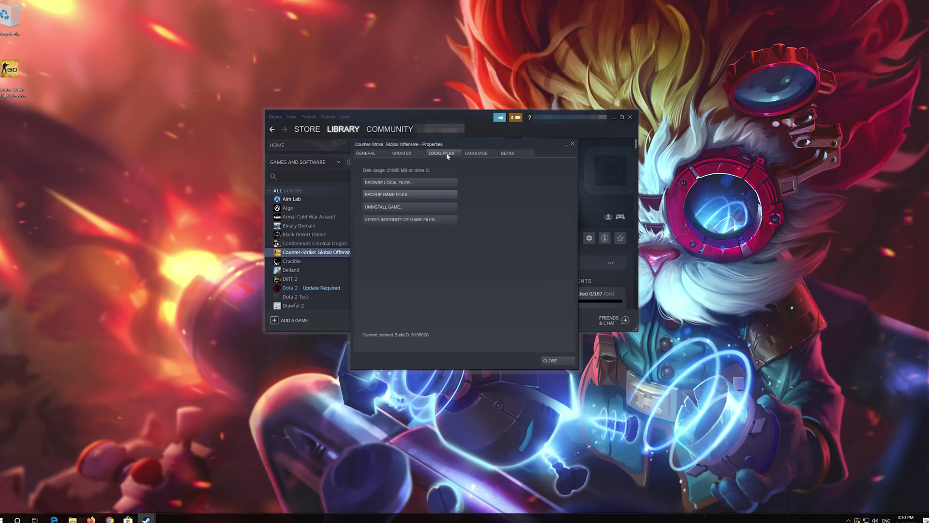
{"action": "left_click", "coordinate": [411, 219]}
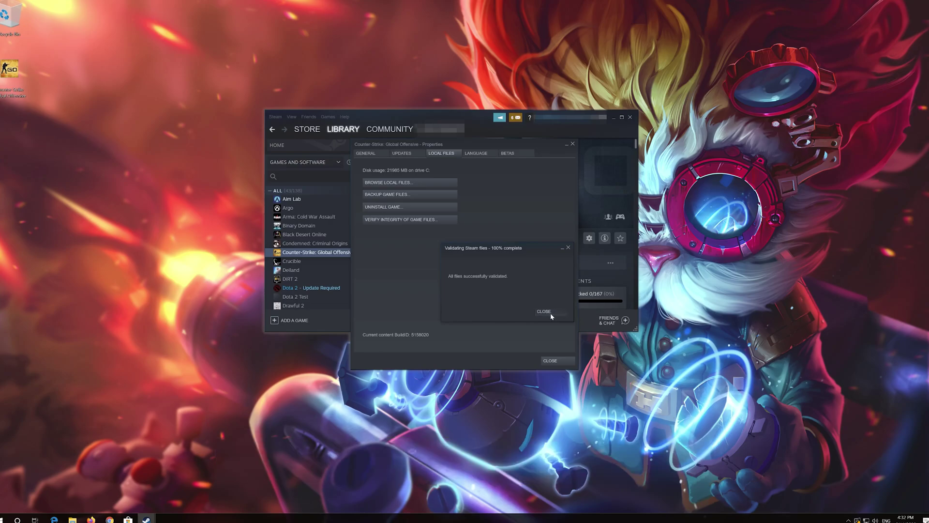
{"action": "left_click", "coordinate": [550, 313]}
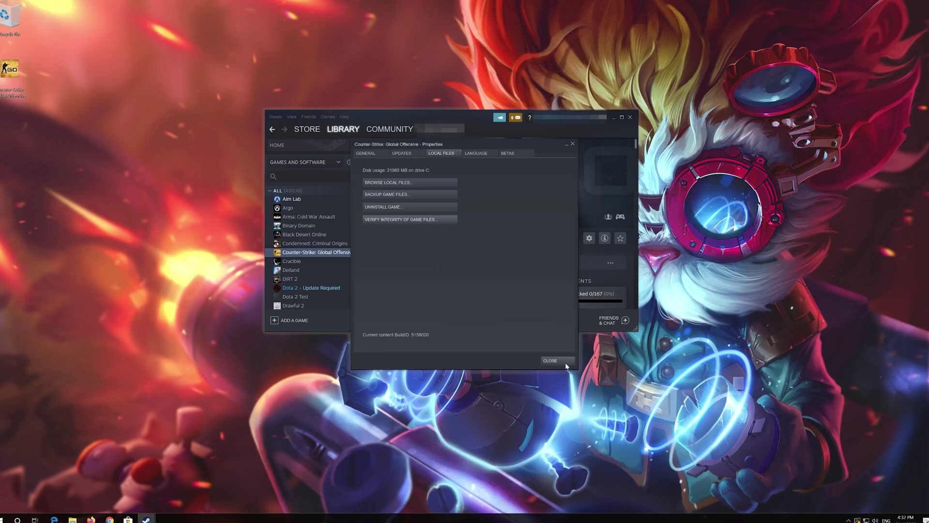
{"action": "left_click", "coordinate": [551, 360]}
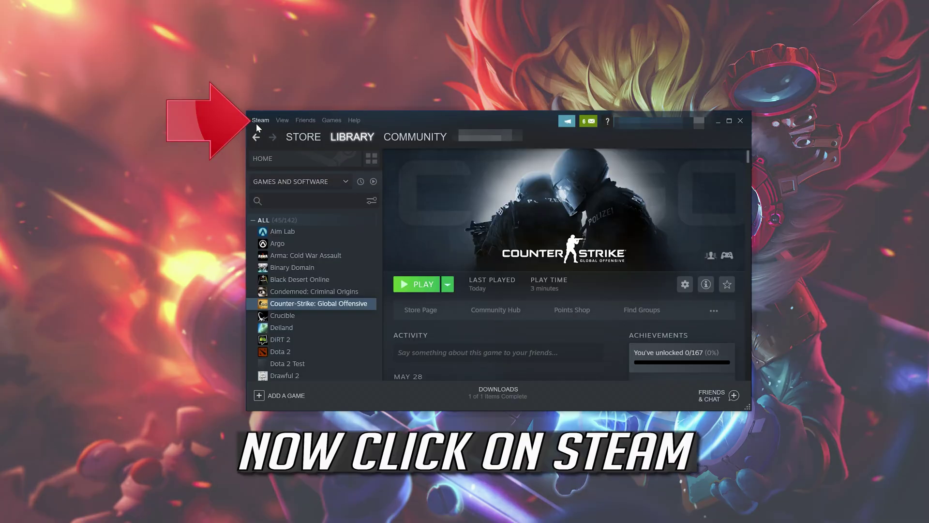
- Exit the Steam client completely and open Windows Task Manager
{"action": "left_click", "coordinate": [252, 123]}
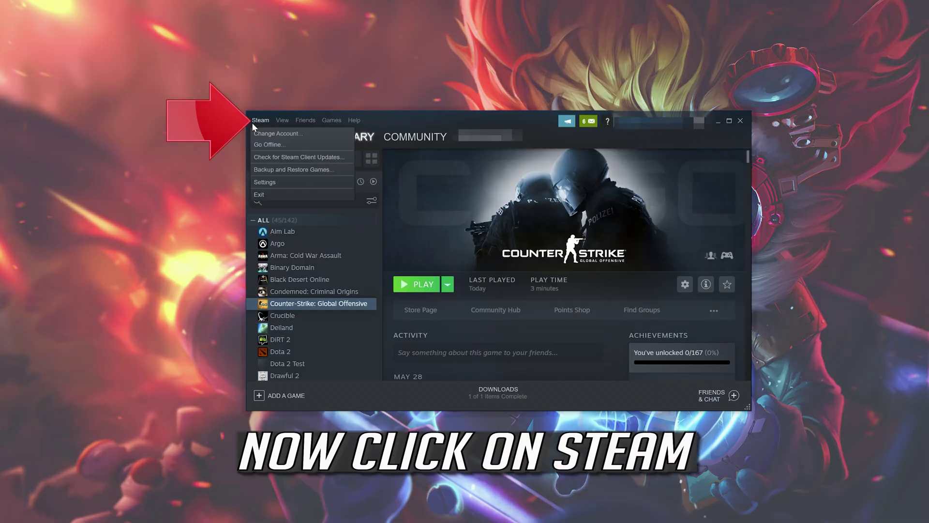
{"action": "left_click", "coordinate": [273, 195]}
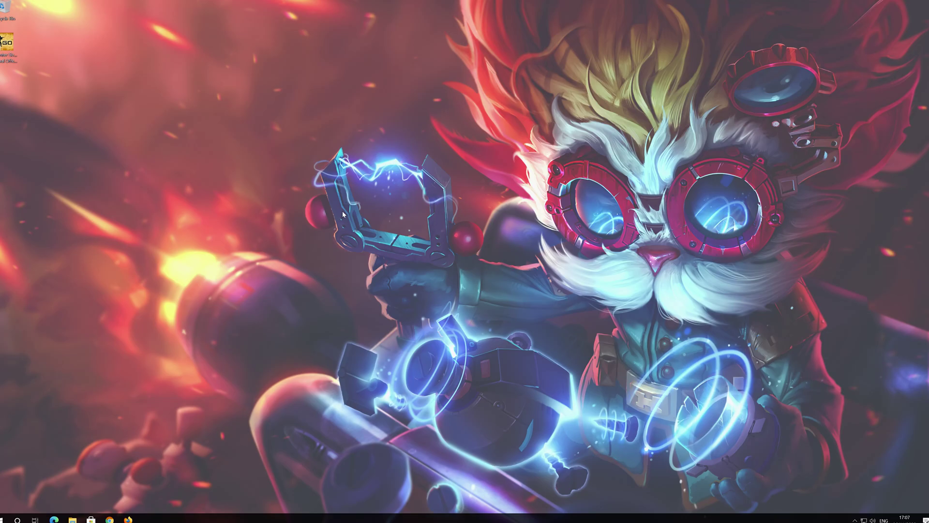
{"action": "key", "text": "super"}
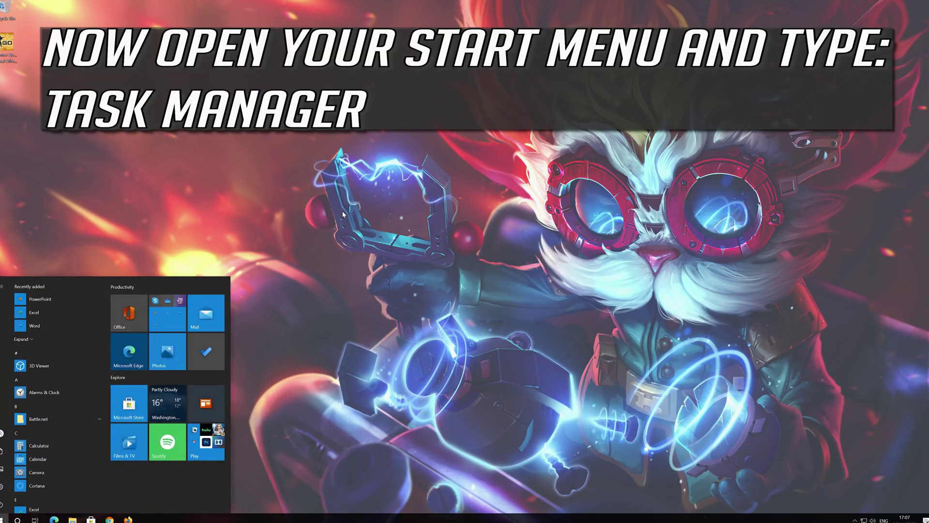
{"action": "type", "text": "task"}
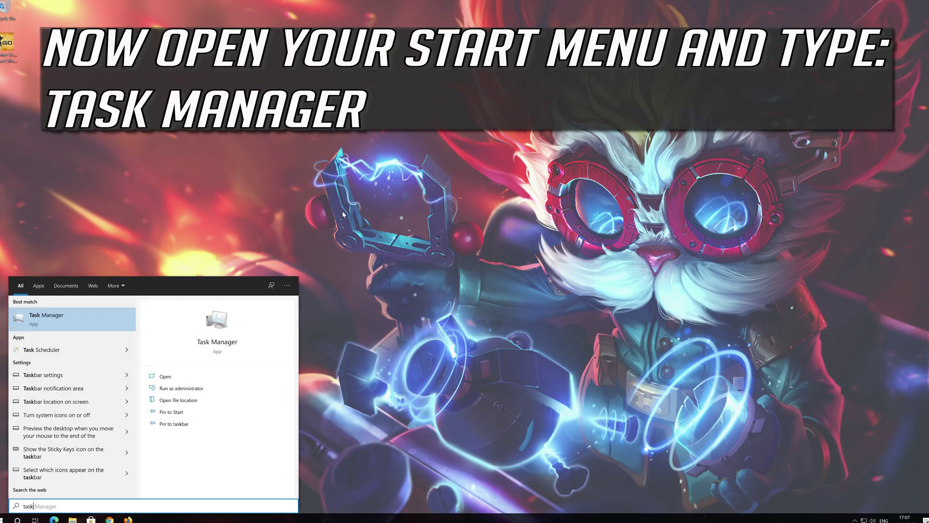
{"action": "type", "text": " manager"}
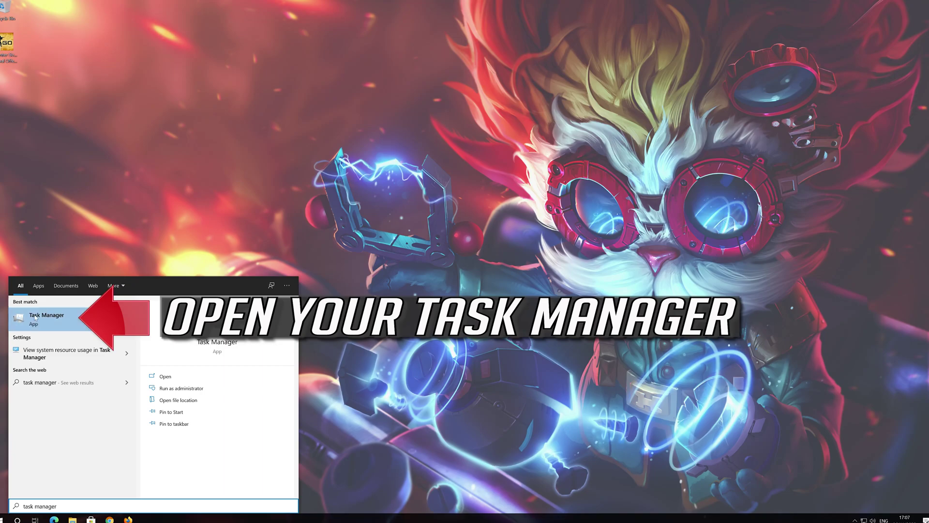
{"action": "left_click", "coordinate": [62, 319]}
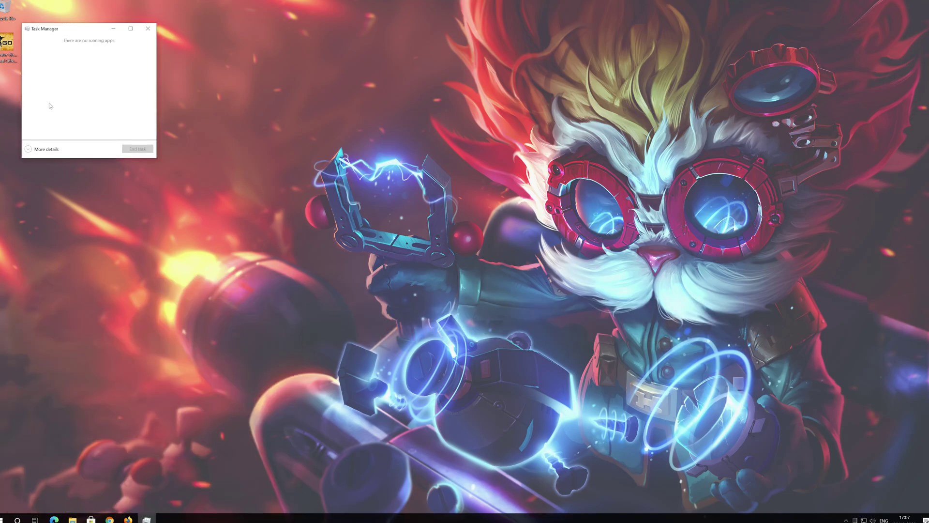
- Show Task Manager's detailed process list, end the Steam Client Bootstrapper (32 bit) task and close Task Manager
{"action": "left_click_drag", "start_coordinate": [88, 33], "coordinate": [431, 164]}
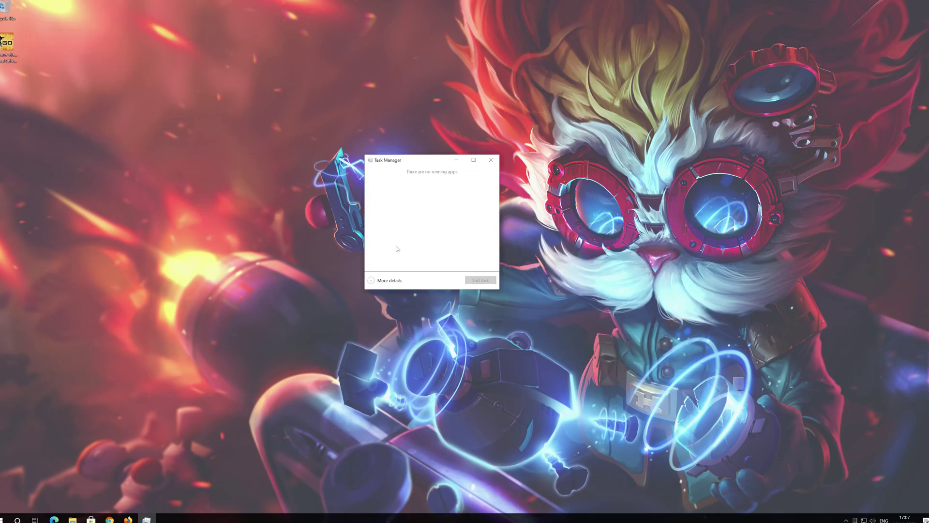
{"action": "left_click", "coordinate": [371, 280]}
{"action": "left_click", "coordinate": [393, 284]}
{"action": "scroll", "coordinate": [395, 284], "scroll_direction": "down", "scroll_amount": 10}
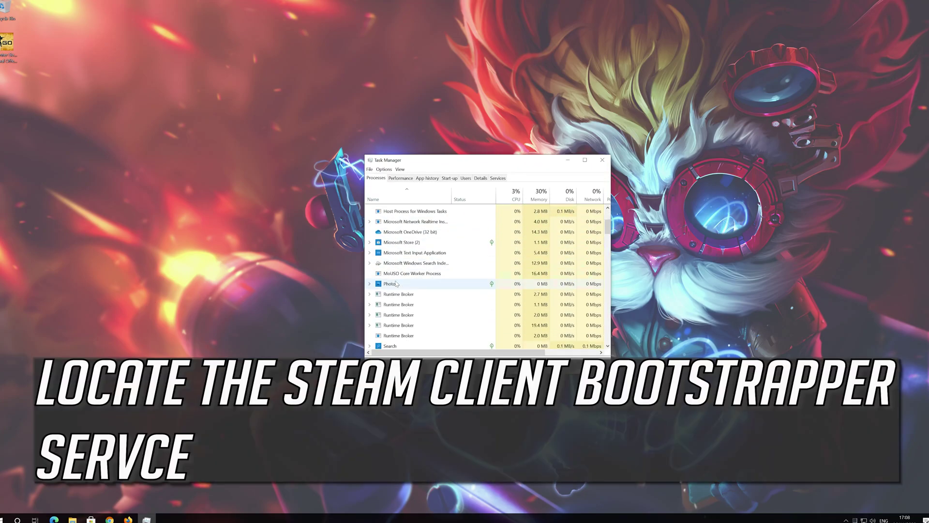
{"action": "scroll", "coordinate": [396, 284], "scroll_direction": "down", "scroll_amount": 3}
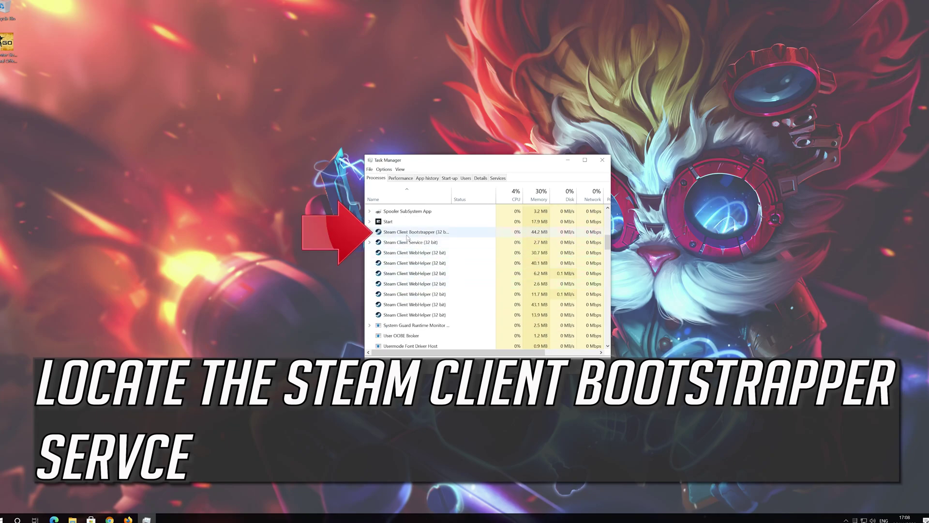
{"action": "right_click", "coordinate": [417, 236]}
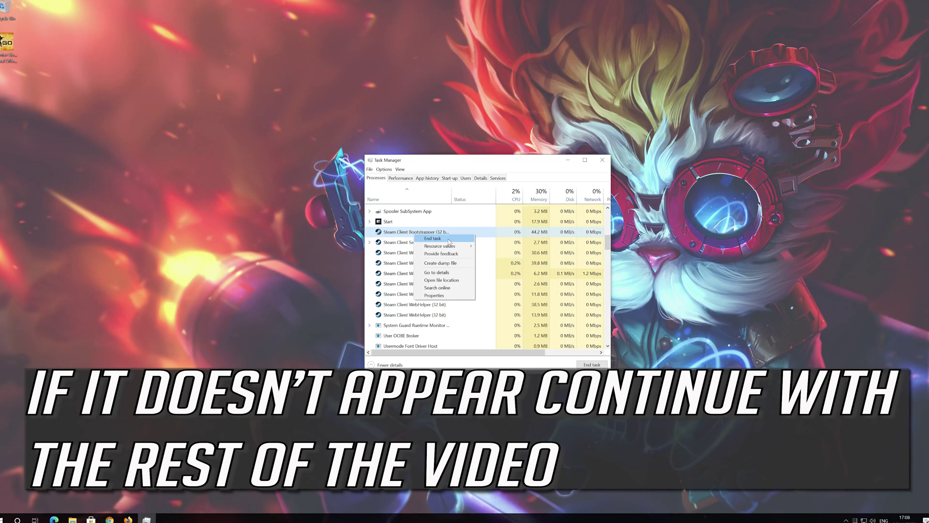
{"action": "left_click", "coordinate": [449, 241]}
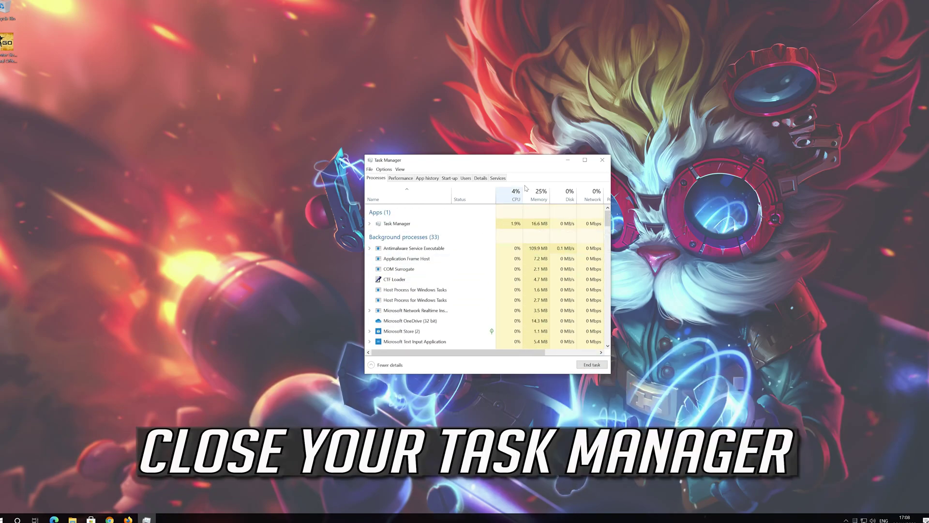
{"action": "left_click", "coordinate": [602, 161]}
- Find and reopen Steam through the Windows search, then dismiss its news window
{"action": "key", "text": "super"}
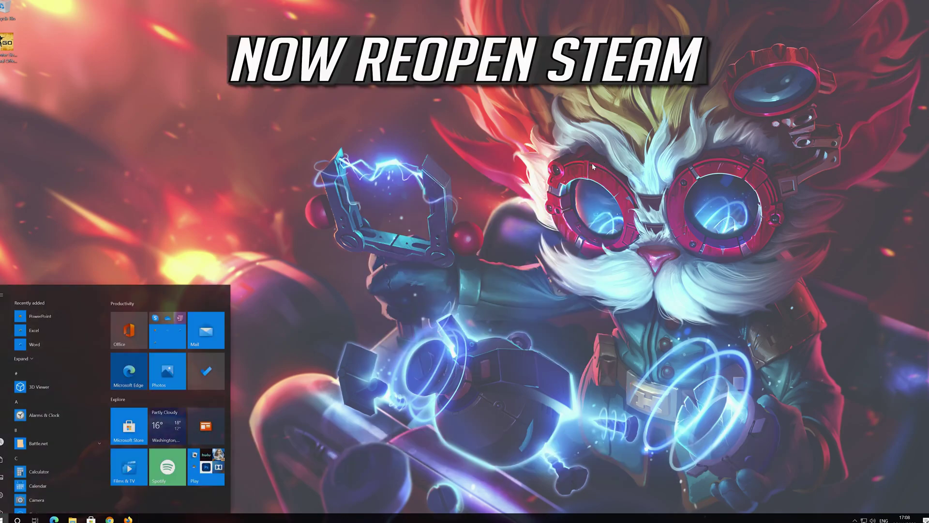
{"action": "type", "text": "steam"}
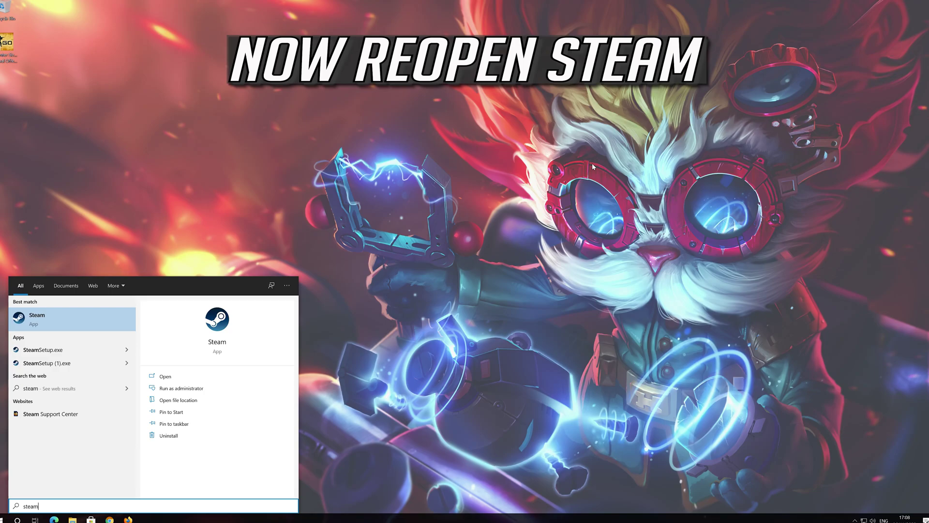
{"action": "left_click", "coordinate": [88, 322]}
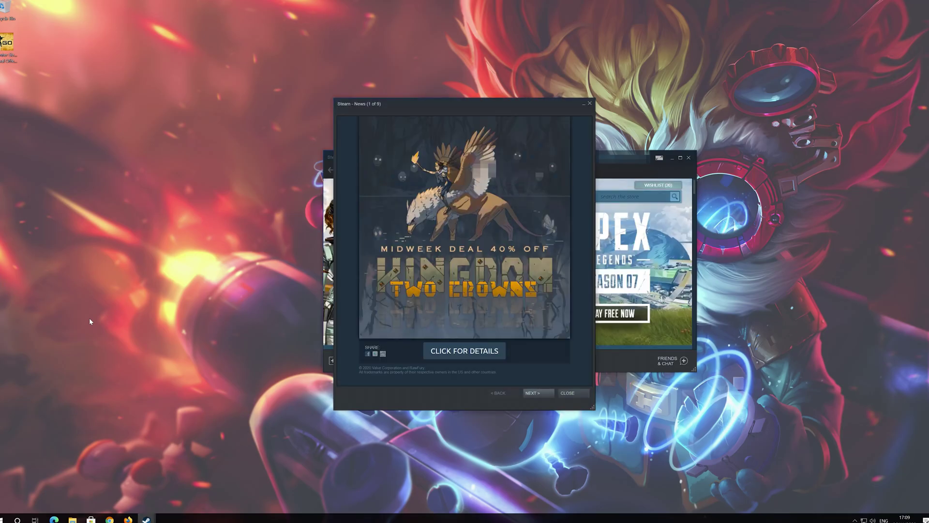
{"action": "left_click", "coordinate": [589, 103]}
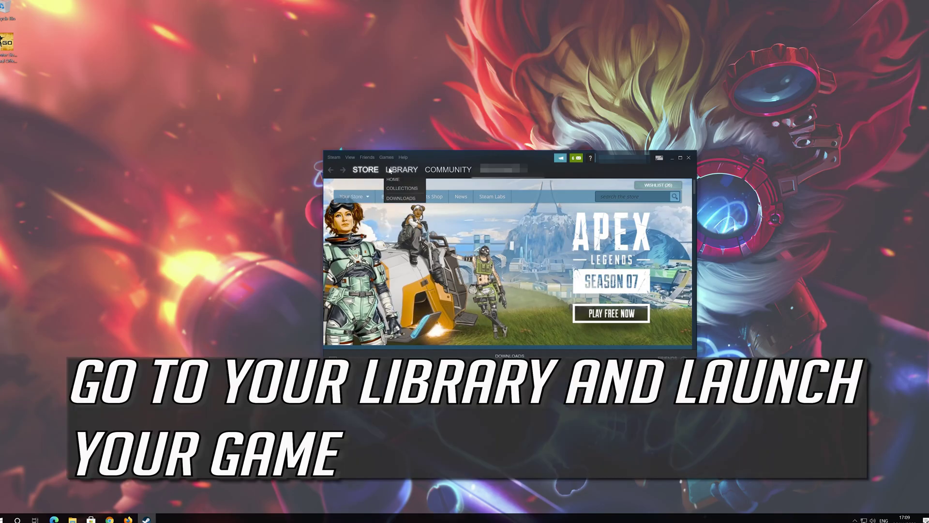
- Launch Counter-Strike: Global Offensive from the Steam library and allow Steam Client Service to make changes to the device
{"action": "left_click", "coordinate": [395, 170]}
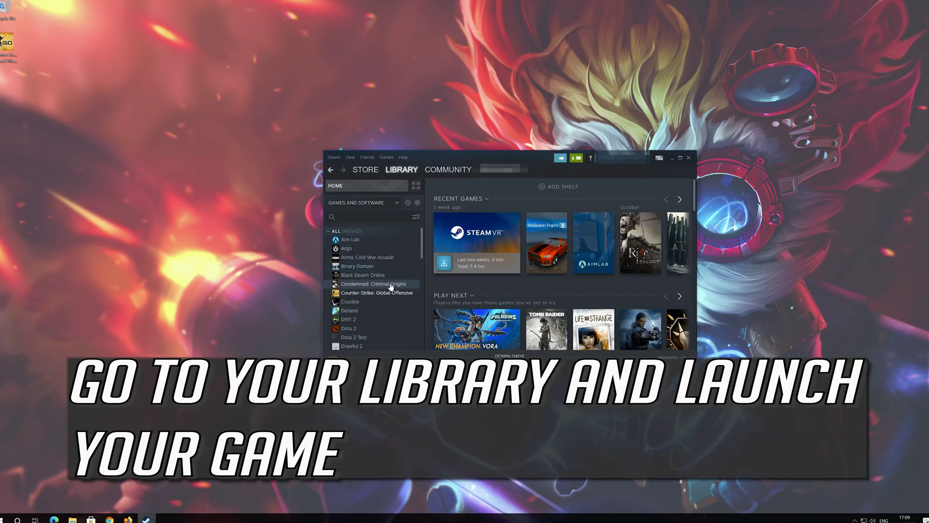
{"action": "left_click", "coordinate": [391, 293]}
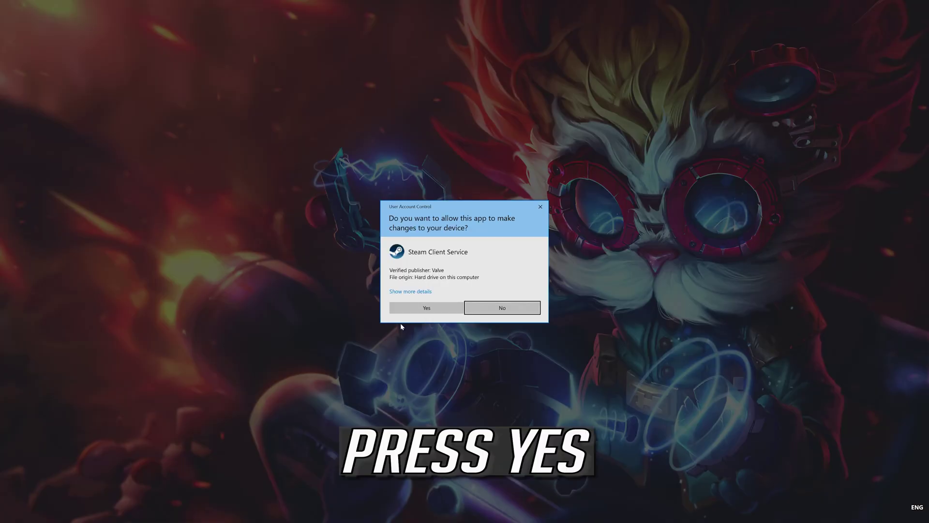
{"action": "left_click", "coordinate": [419, 311]}
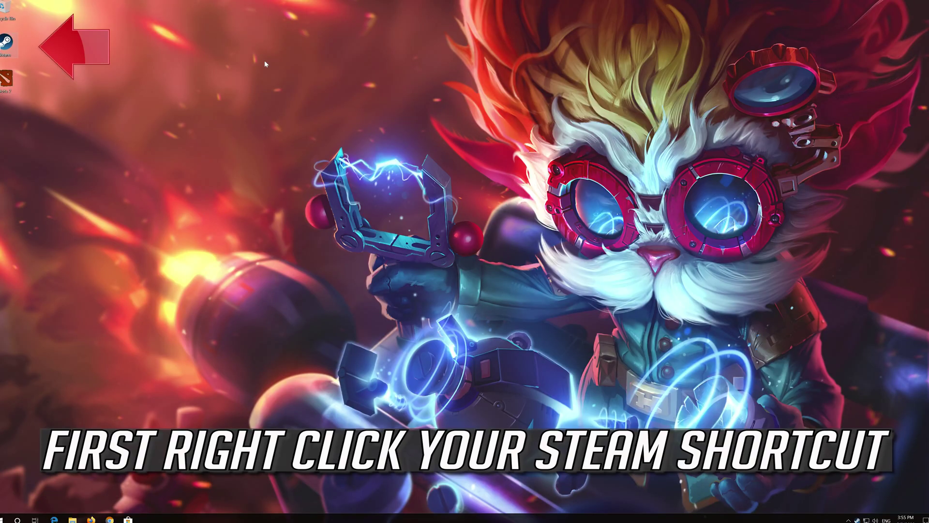
- Go to the Steam shortcut's file location, open the properties of the steam executable and close the folder window
{"action": "right_click", "coordinate": [7, 46]}
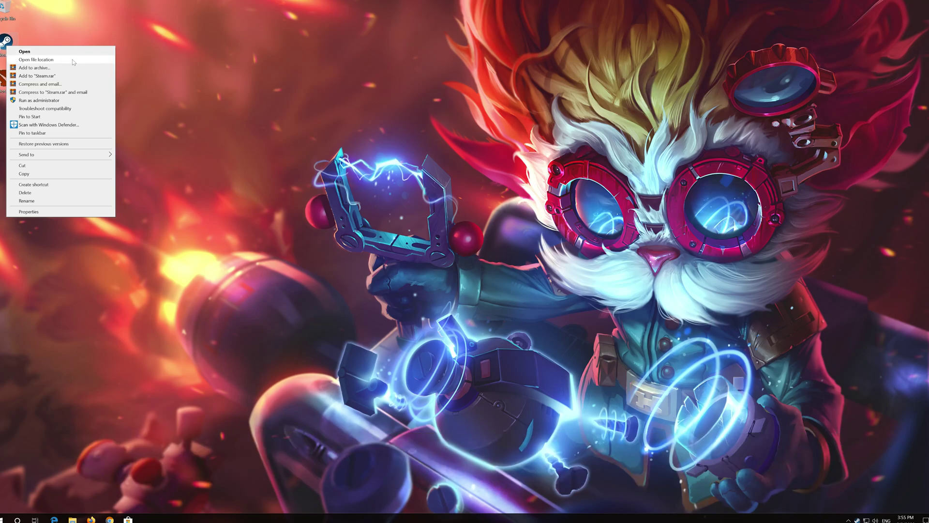
{"action": "left_click", "coordinate": [73, 60]}
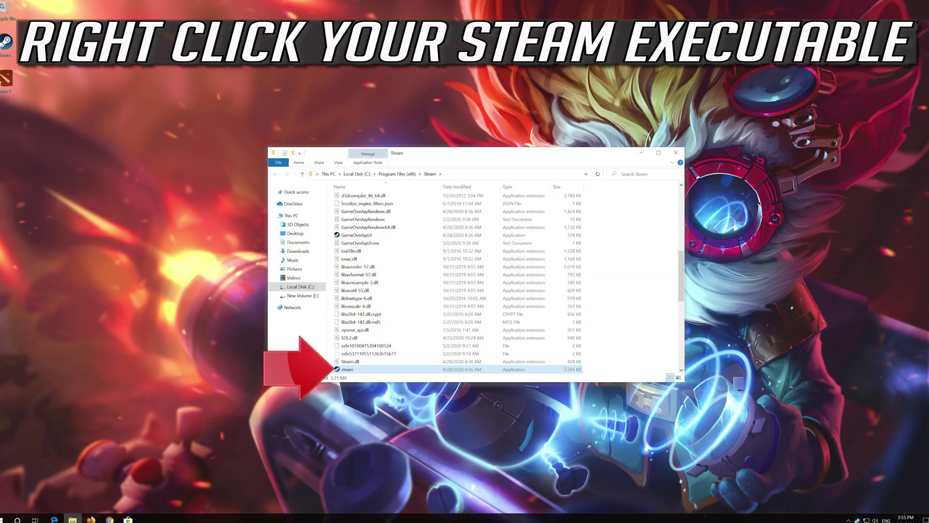
{"action": "right_click", "coordinate": [356, 370]}
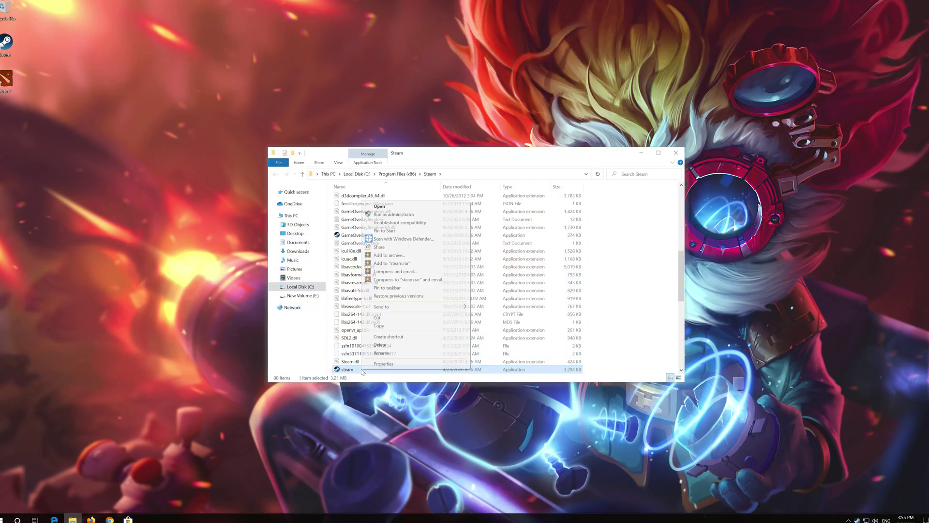
{"action": "left_click", "coordinate": [402, 365]}
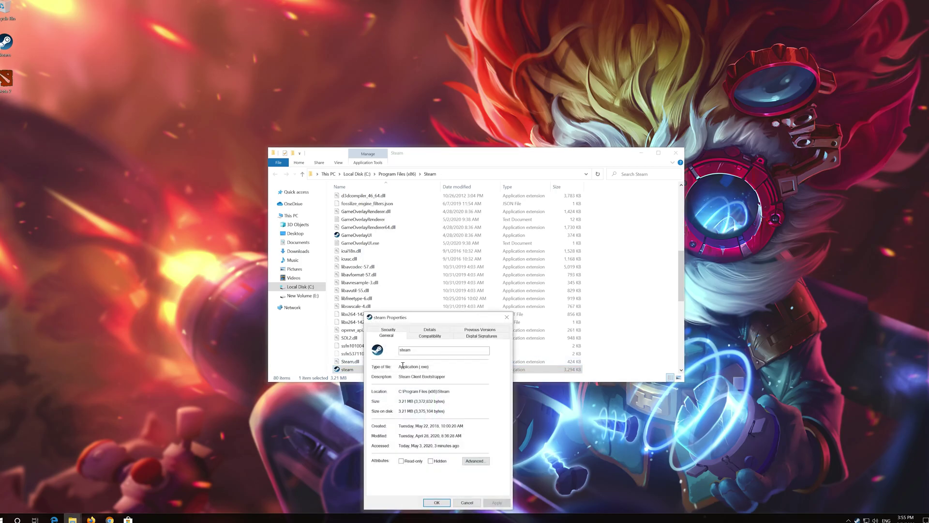
{"action": "left_click_drag", "start_coordinate": [418, 320], "coordinate": [412, 187]}
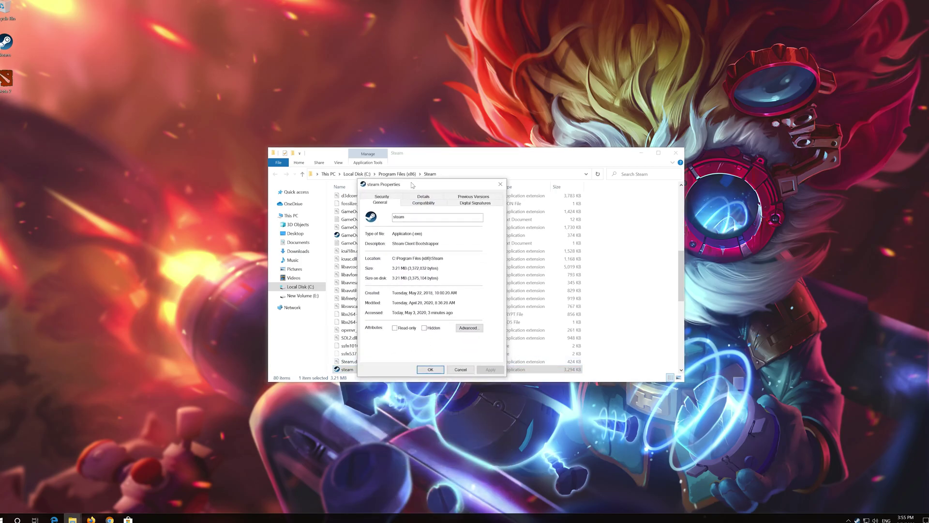
{"action": "left_click", "coordinate": [676, 153]}
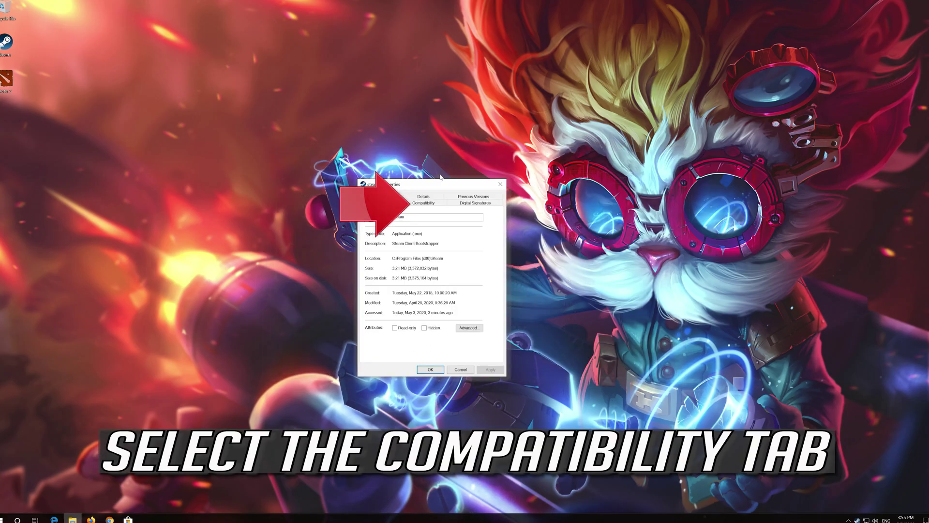
- Set the steam executable's compatibility to run the program as an administrator, apply the change and close its properties
{"action": "left_click", "coordinate": [424, 205]}
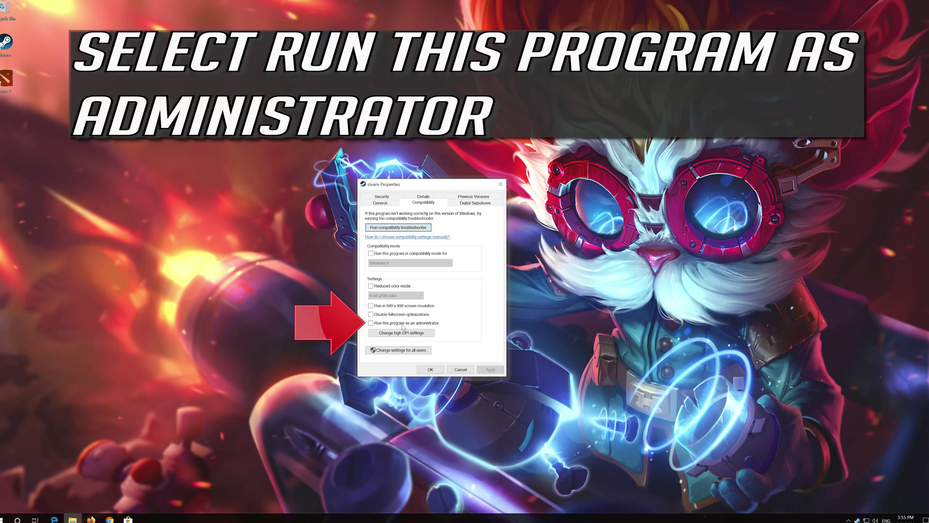
{"action": "left_click", "coordinate": [370, 324]}
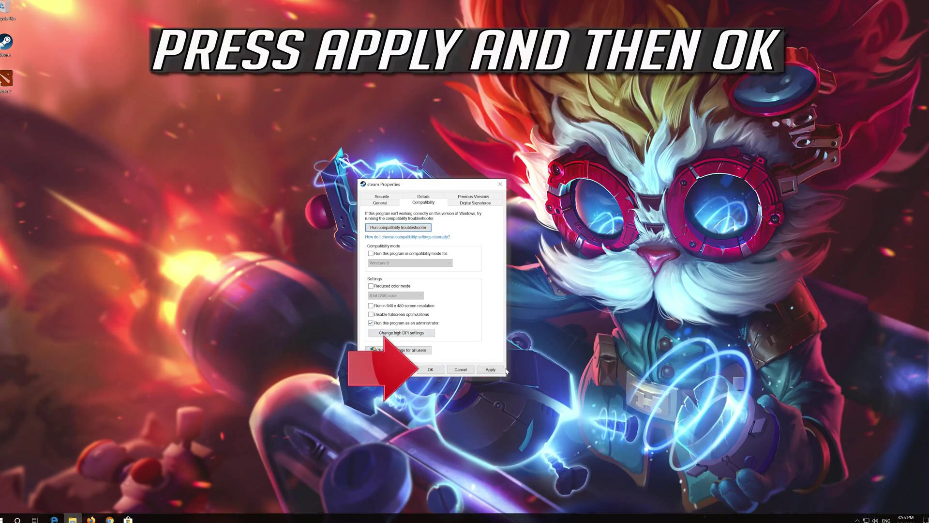
{"action": "left_click", "coordinate": [490, 369]}
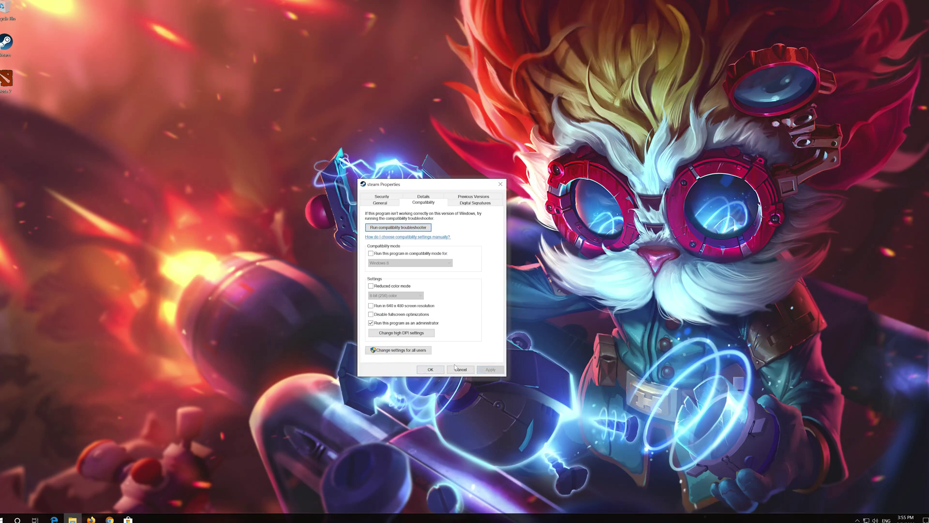
{"action": "left_click", "coordinate": [440, 371]}
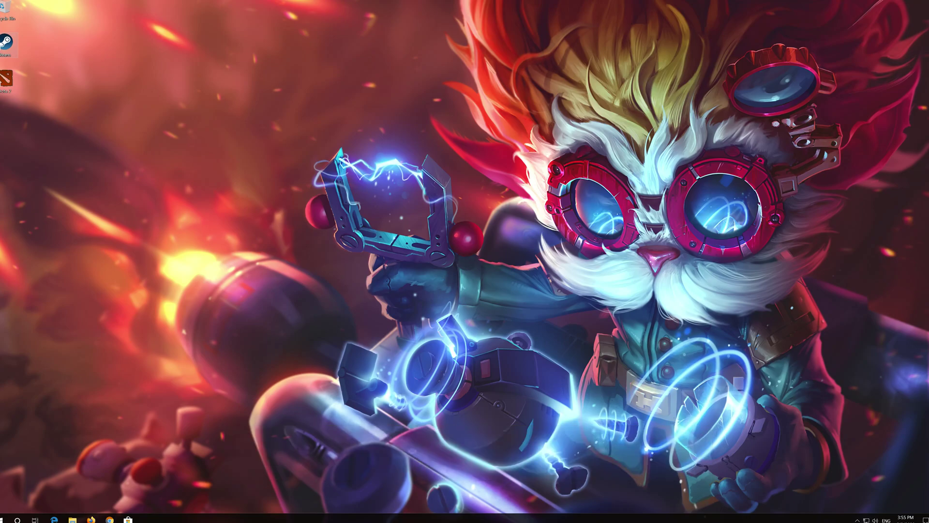
- Start Steam from its desktop shortcut and allow Steam Client Bootstrapper to make changes to the device
{"action": "double_click", "coordinate": [1, 45]}
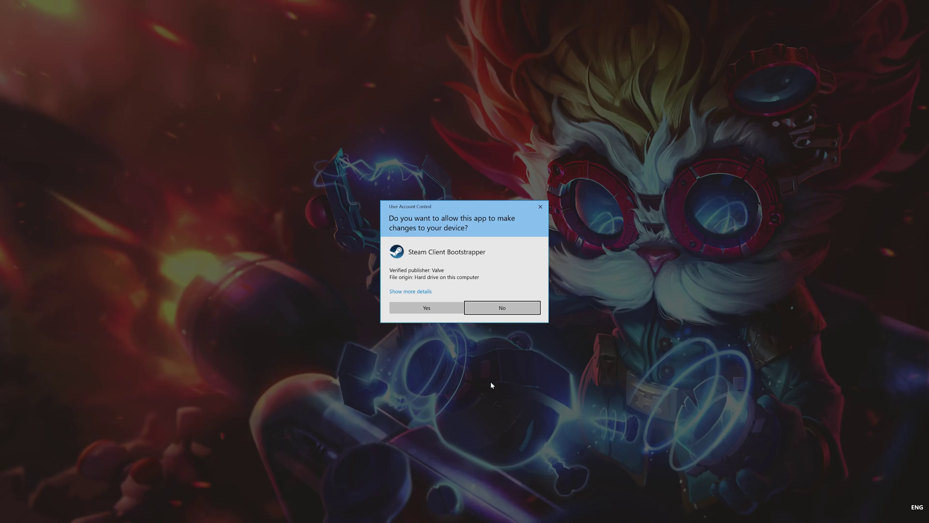
{"action": "left_click", "coordinate": [428, 309]}
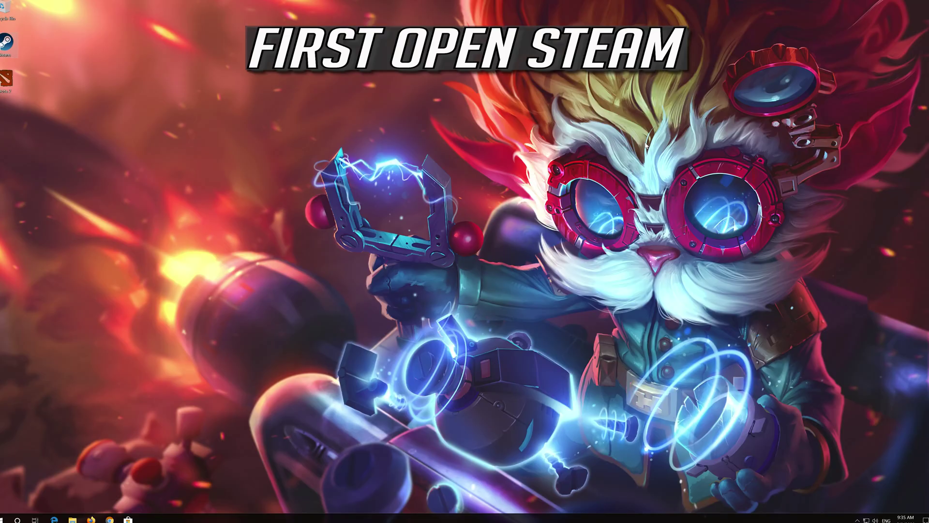
- Start Steam from its desktop shortcut, open the Downloads settings and move the settings window over the main window
{"action": "double_click", "coordinate": [16, 41]}
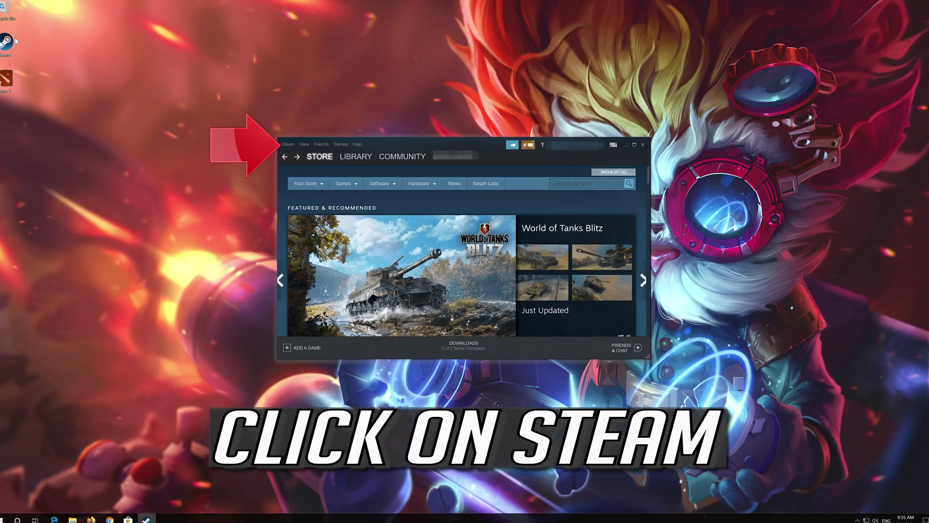
{"action": "left_click", "coordinate": [288, 144]}
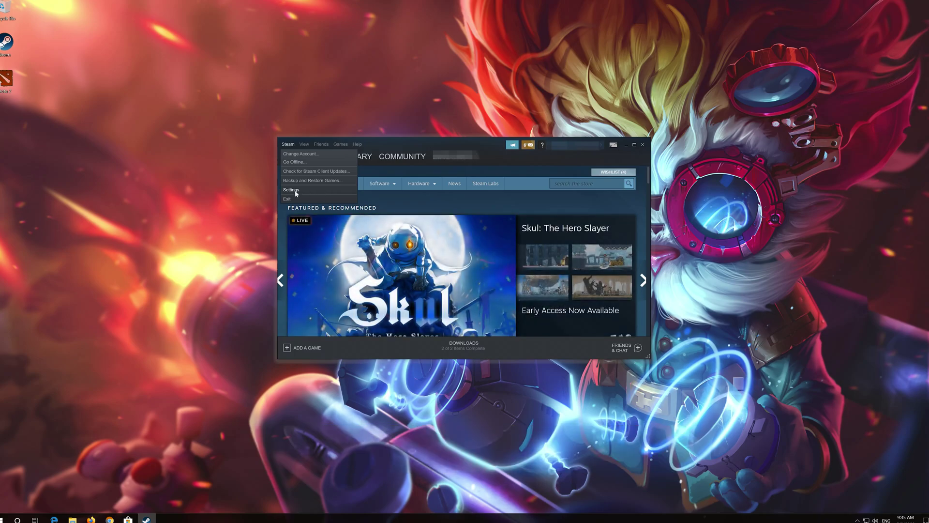
{"action": "left_click", "coordinate": [291, 190]}
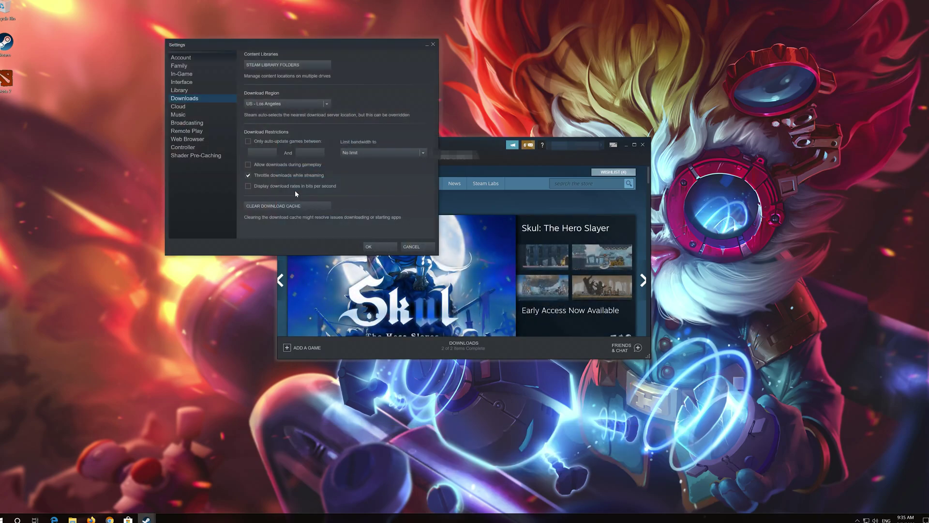
{"action": "left_click_drag", "start_coordinate": [332, 44], "coordinate": [461, 141]}
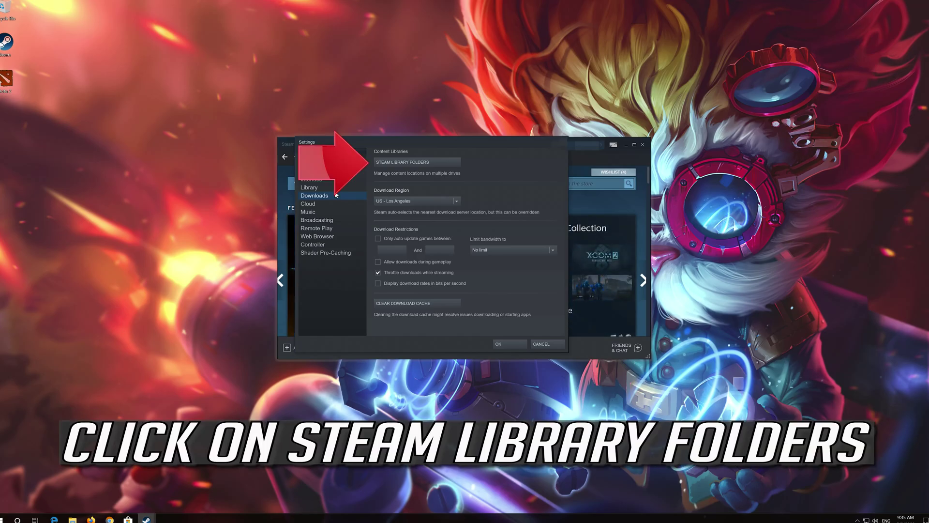
- Repair the library folder C:\Program Files (x86)\Steam and allow Steam Client Service to make changes to the device
{"action": "left_click", "coordinate": [432, 164]}
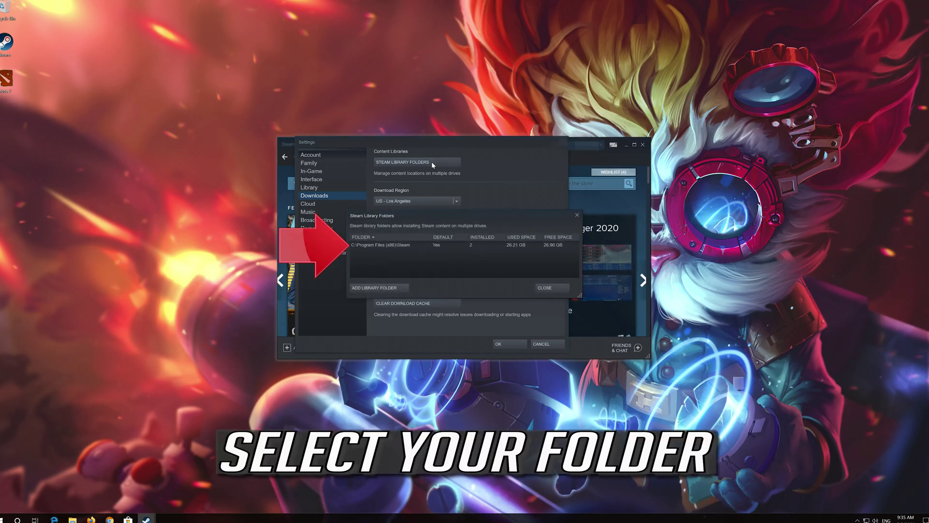
{"action": "left_click", "coordinate": [398, 245]}
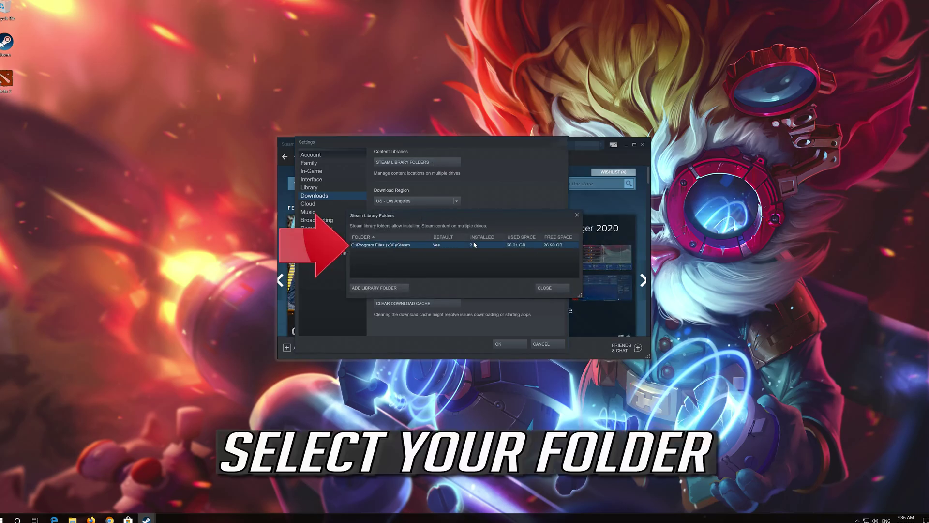
{"action": "right_click", "coordinate": [382, 248]}
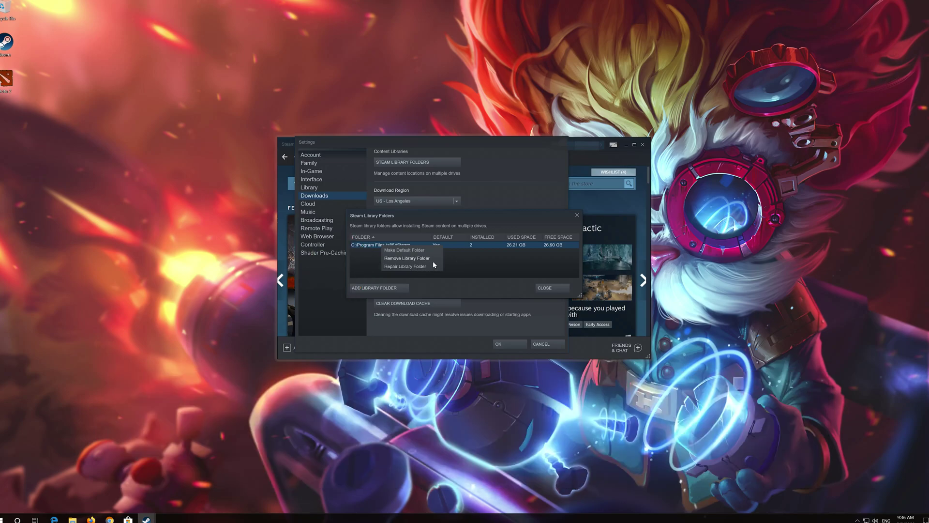
{"action": "left_click", "coordinate": [428, 266]}
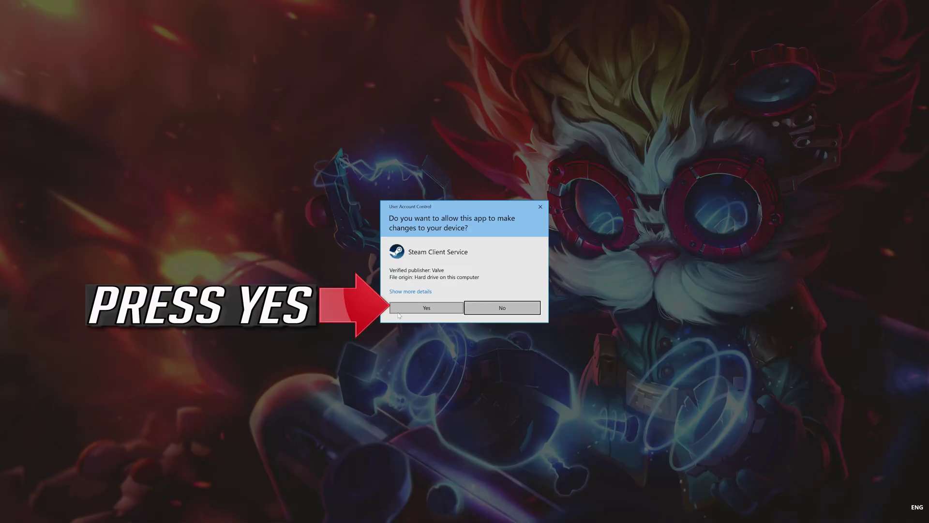
{"action": "left_click", "coordinate": [435, 310]}
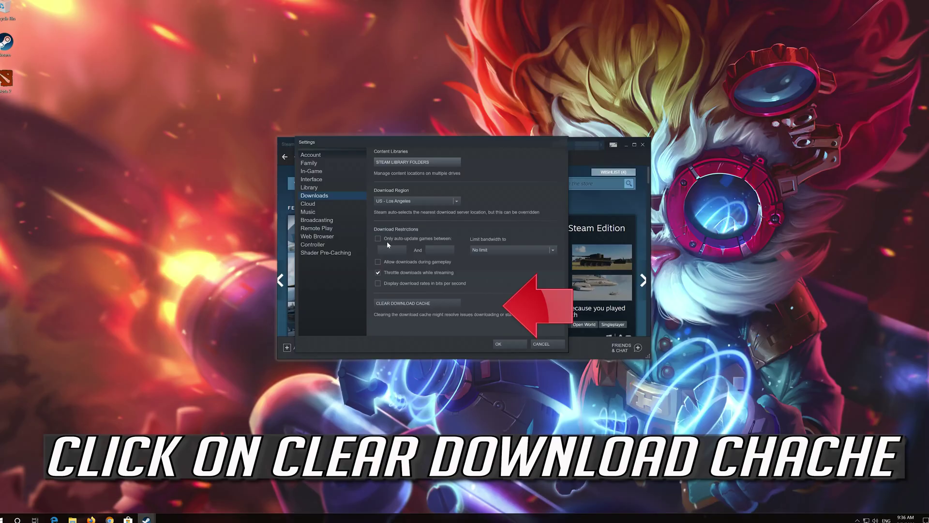
- Clear the download cache and log back in to Steam with the account name and password, with the password remembered
{"action": "left_click", "coordinate": [422, 303]}
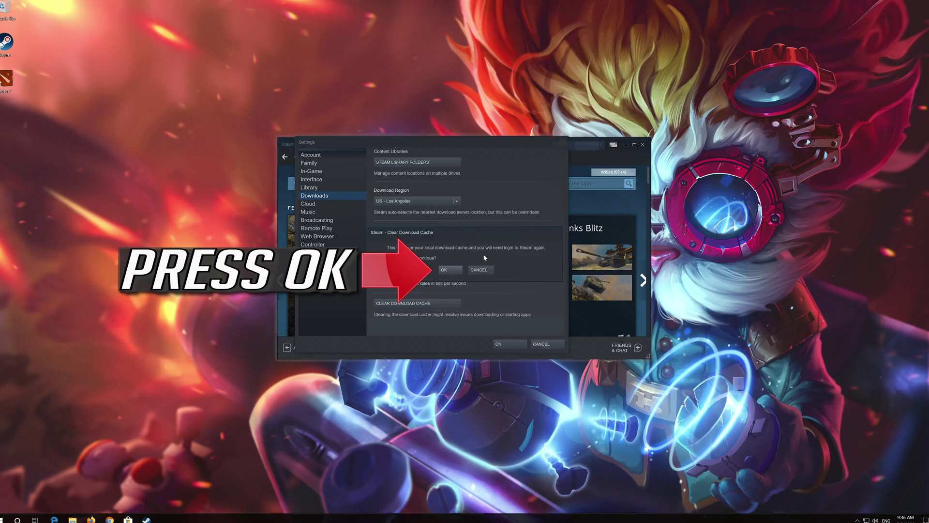
{"action": "left_click", "coordinate": [443, 270]}
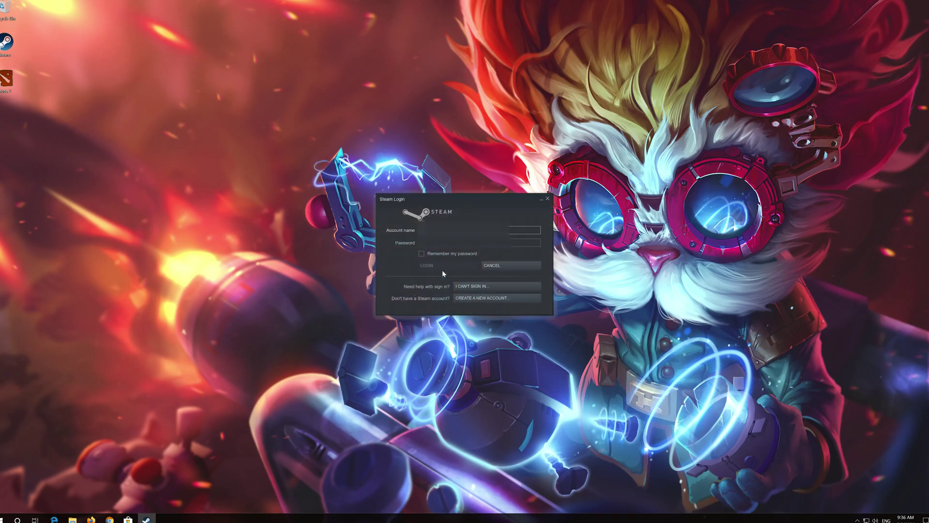
{"action": "type", "text": "xxxxxx"}
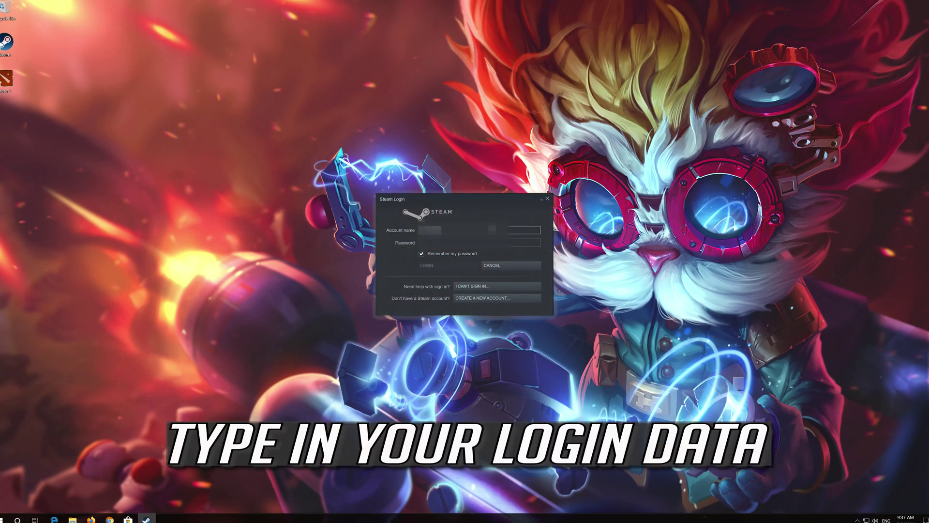
{"action": "type", "text": "xx"}
{"action": "key", "text": "Tab"}
{"action": "type", "text": "xxxxxxxx"}
{"action": "left_click", "coordinate": [443, 268]}
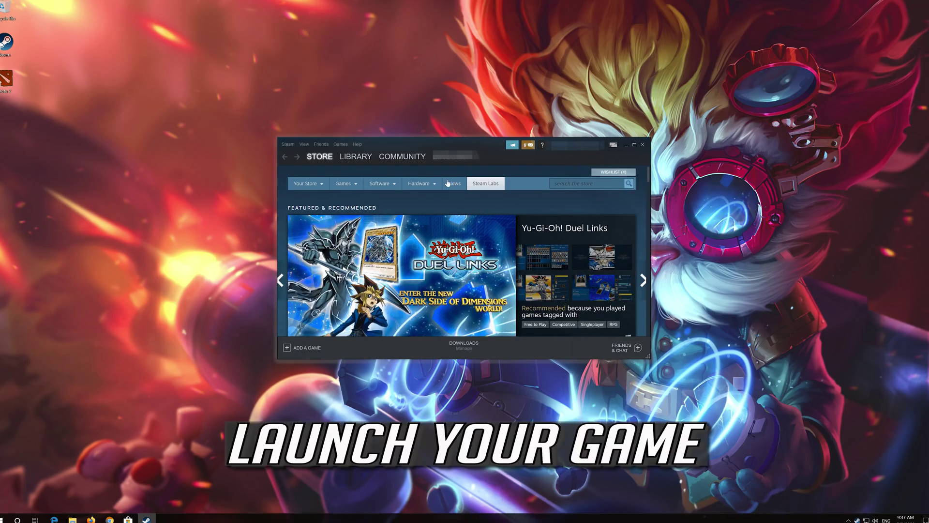
- Launch Dota 2 from the Steam library and choose to play the game in its ready-to-launch window
{"action": "left_click", "coordinate": [345, 156]}
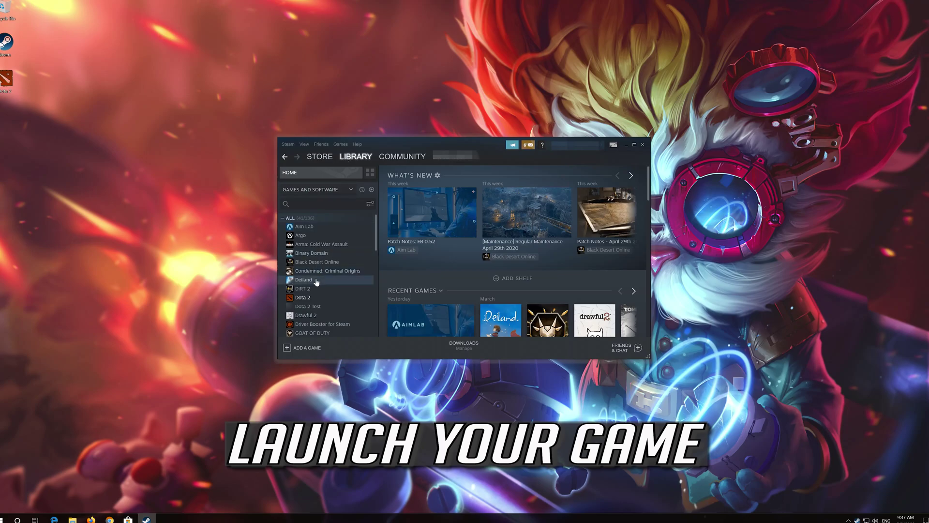
{"action": "left_click", "coordinate": [300, 298]}
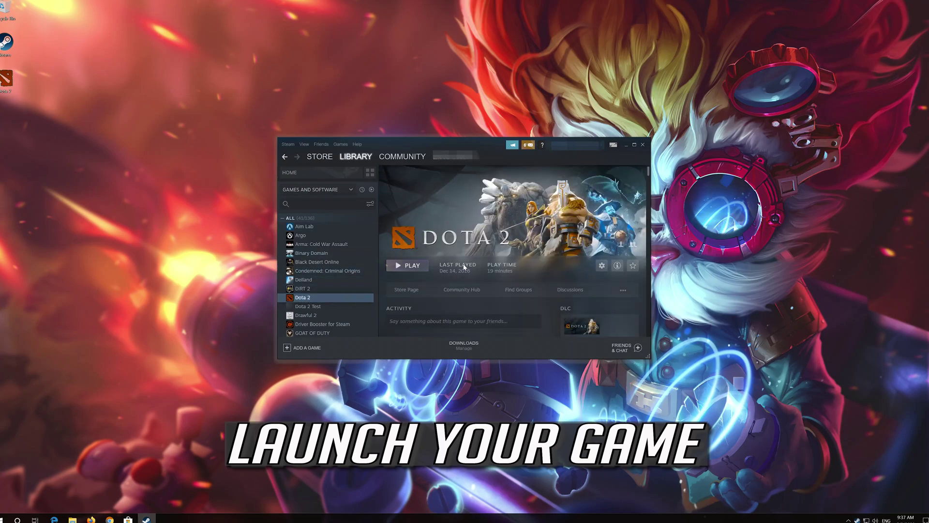
{"action": "left_click", "coordinate": [415, 265]}
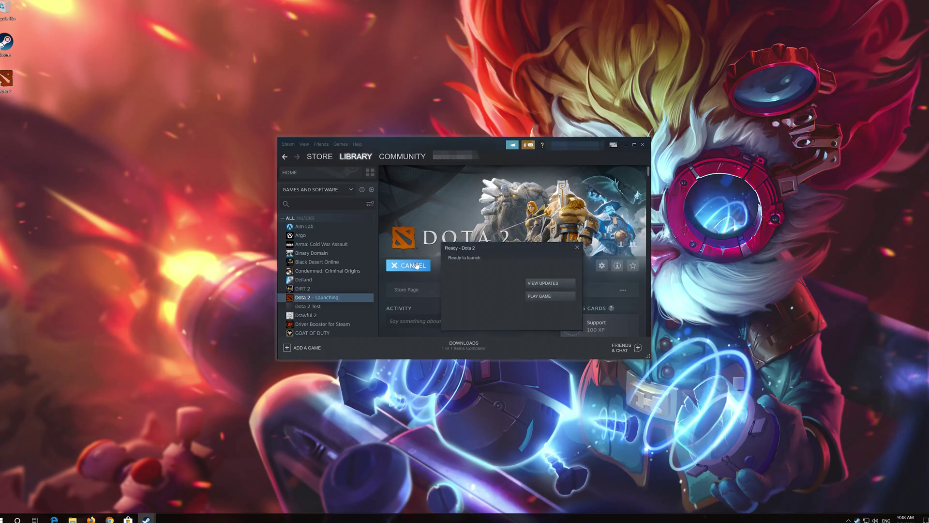
{"action": "left_click", "coordinate": [550, 296]}
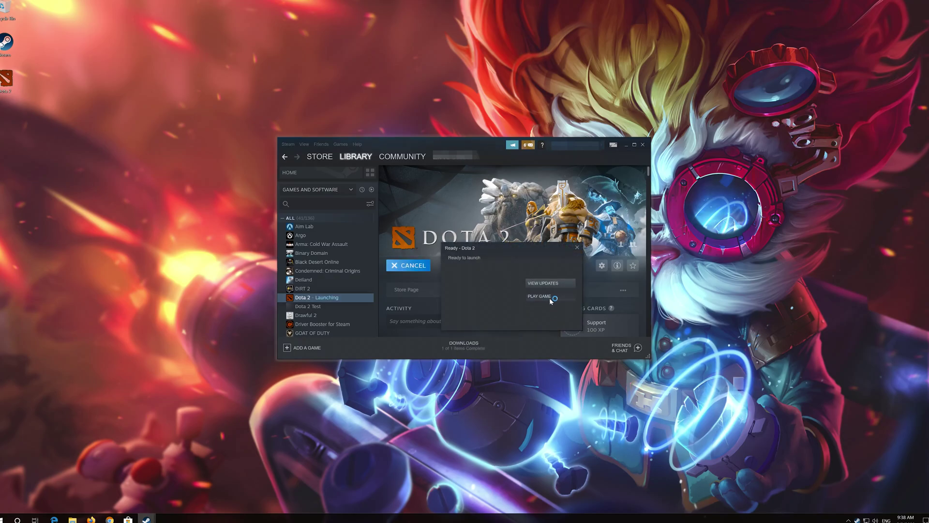